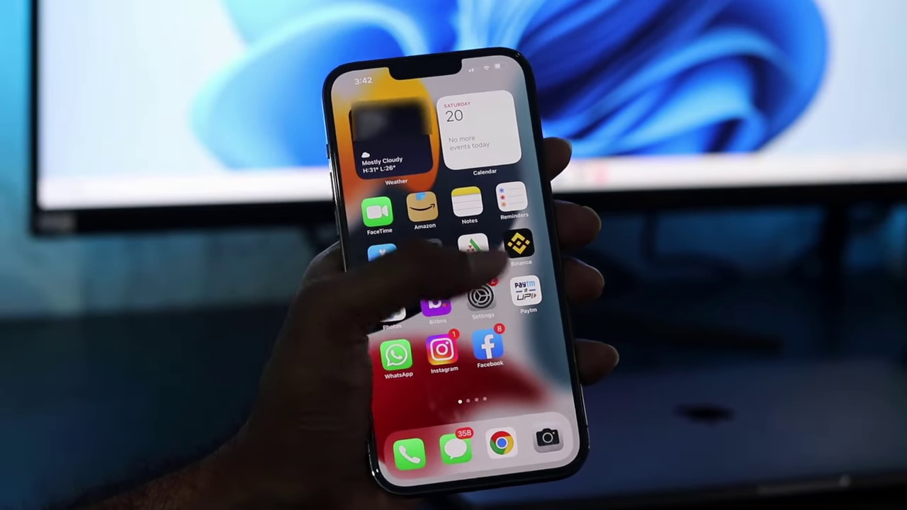
- On the iPhone, go from Settings through the Apple ID page to iCloud's storage usage
click(481, 296)
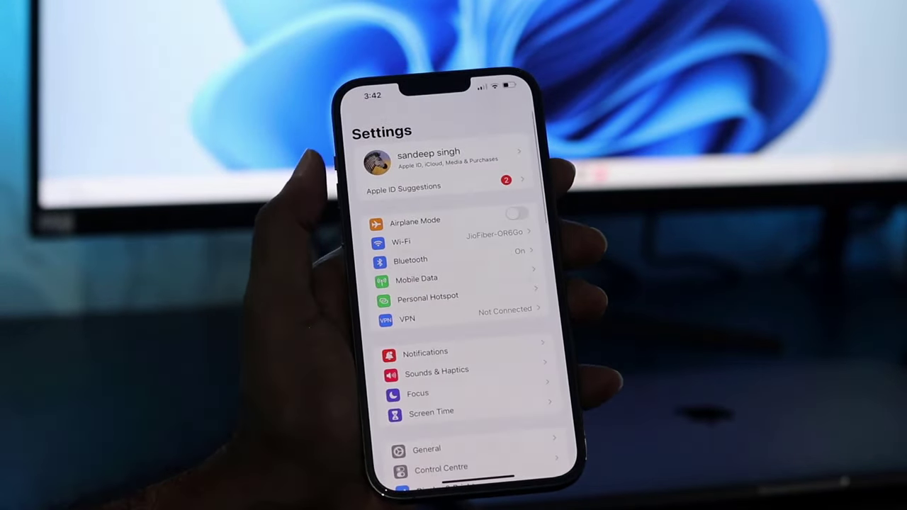
click(419, 158)
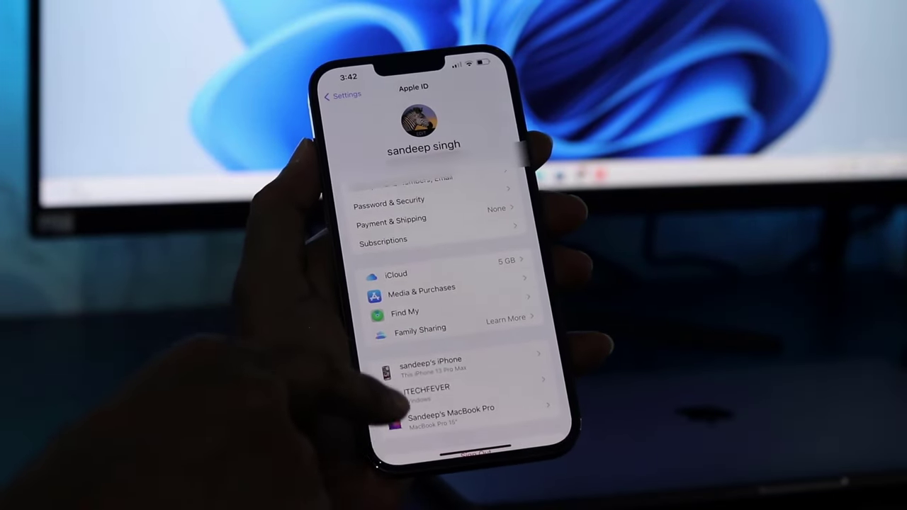
click(396, 274)
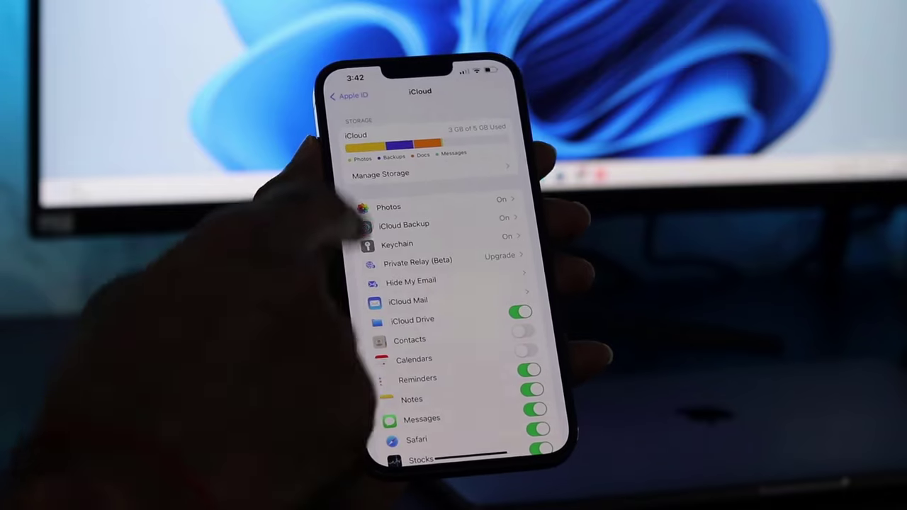
click(397, 177)
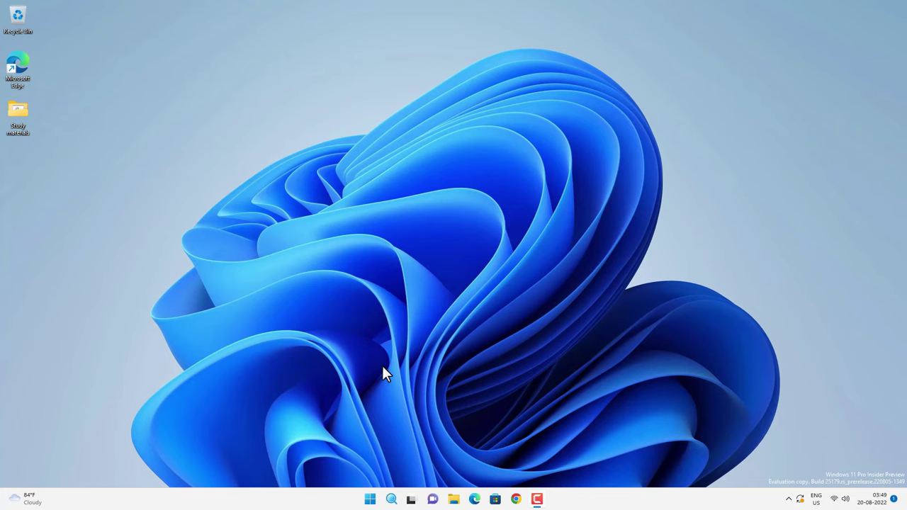
- Search Microsoft Store for 'itunes' and open the iTunes app page
click(495, 500)
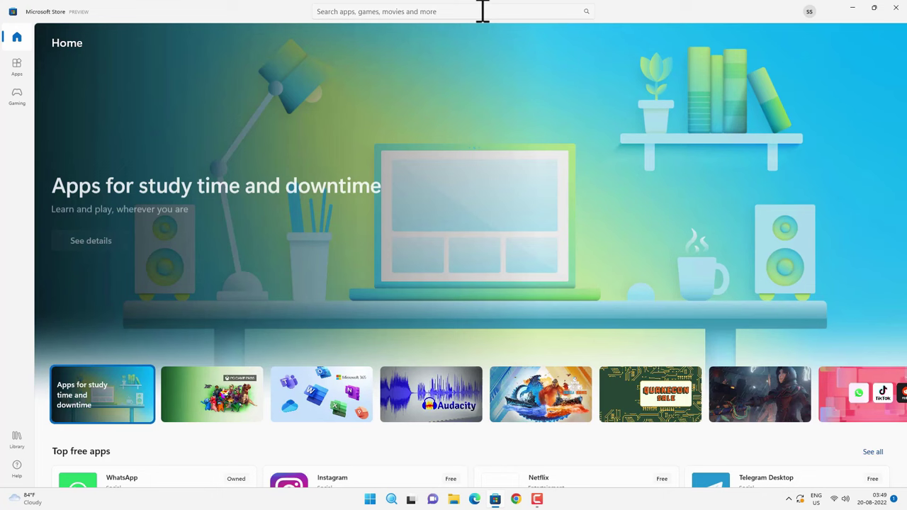
click(482, 8)
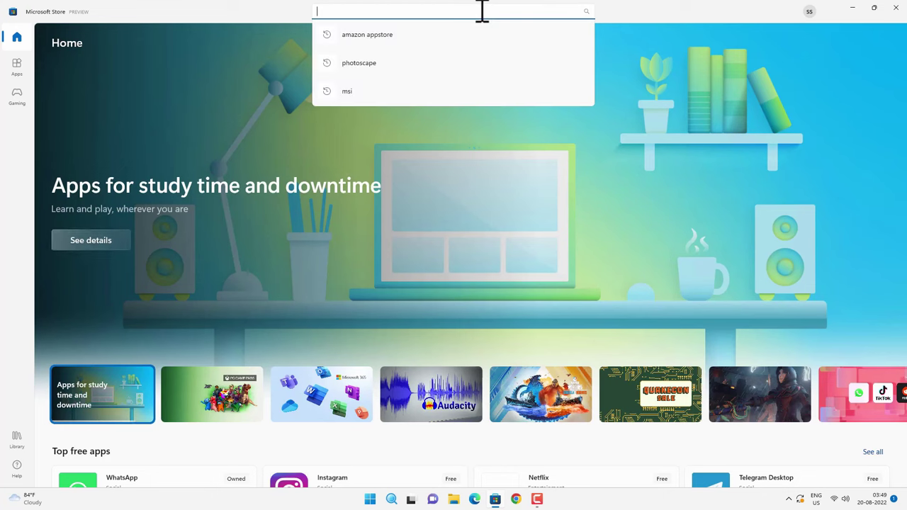
text(itunes)
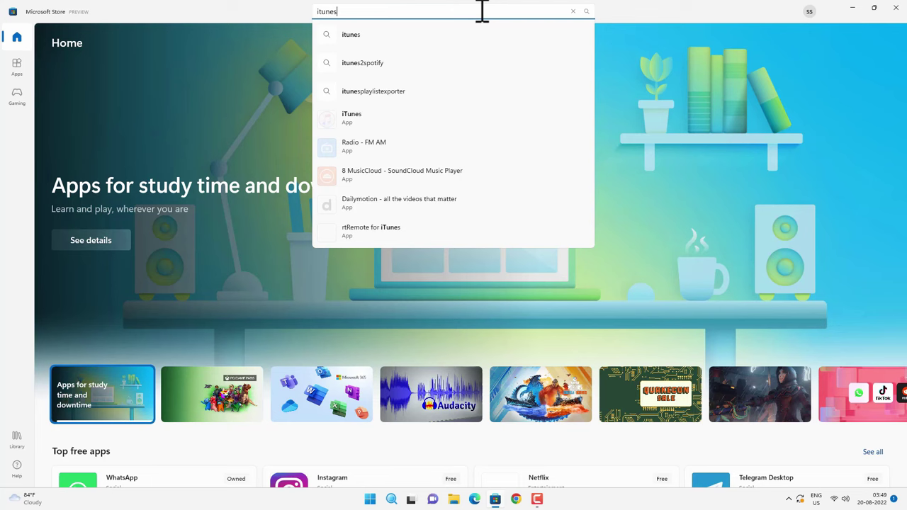
click(367, 122)
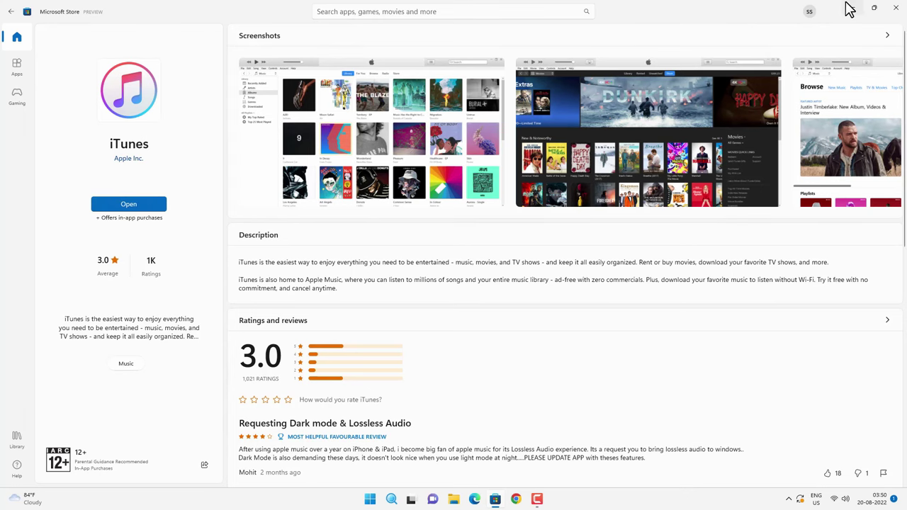
- Minimize the Store and search Google in Chrome for 'itunes download'
click(852, 8)
click(520, 496)
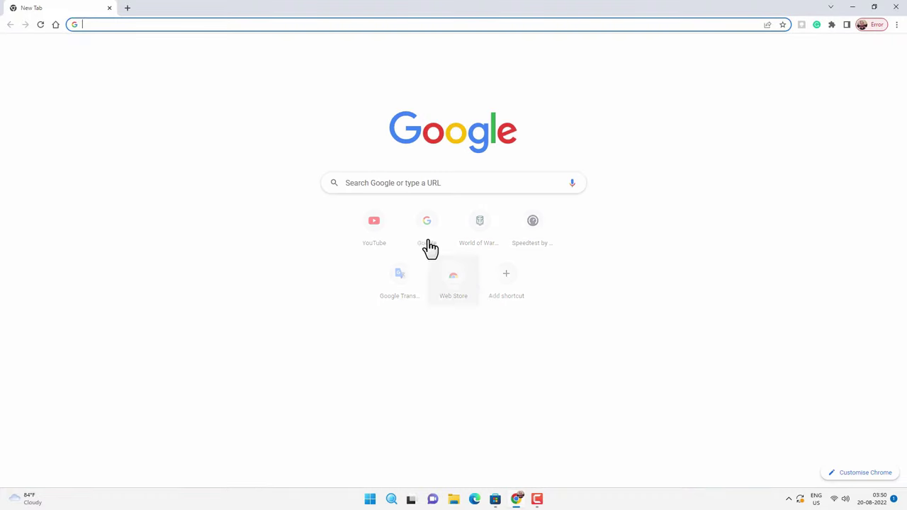
click(318, 25)
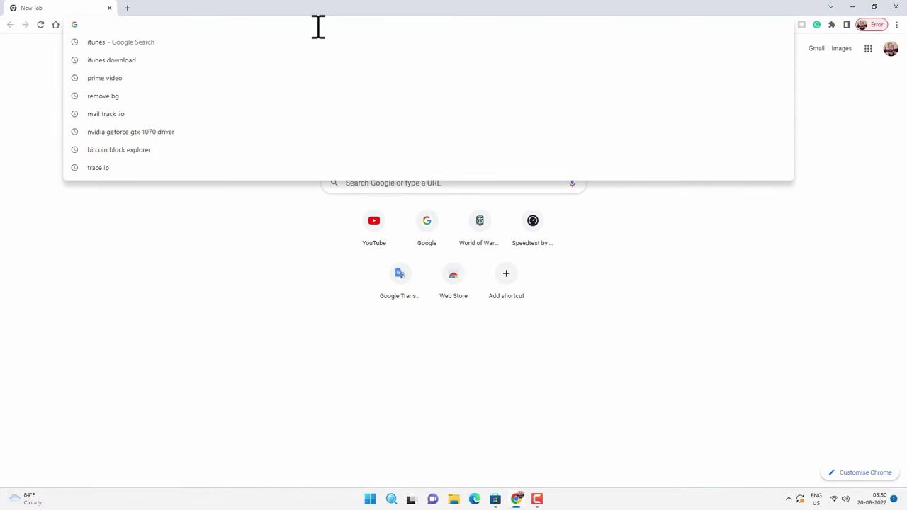
text(itunes)
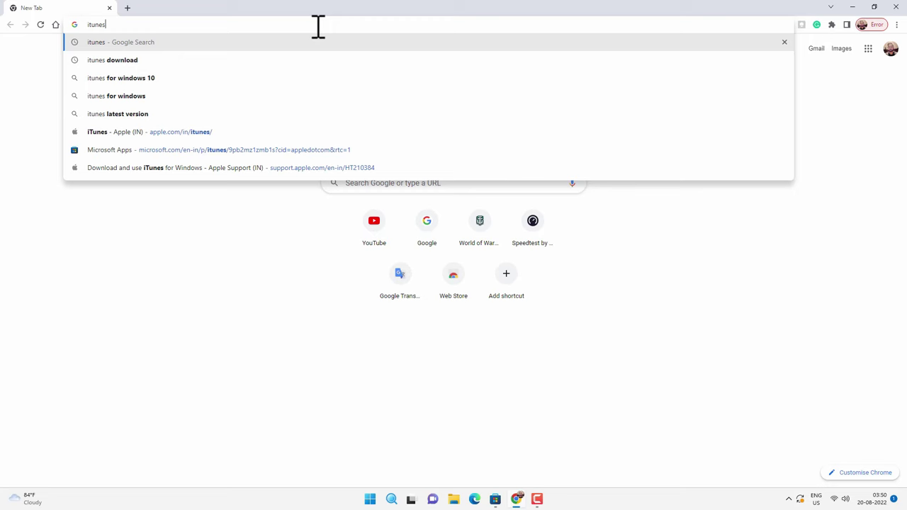
key(Down)
key(Return)
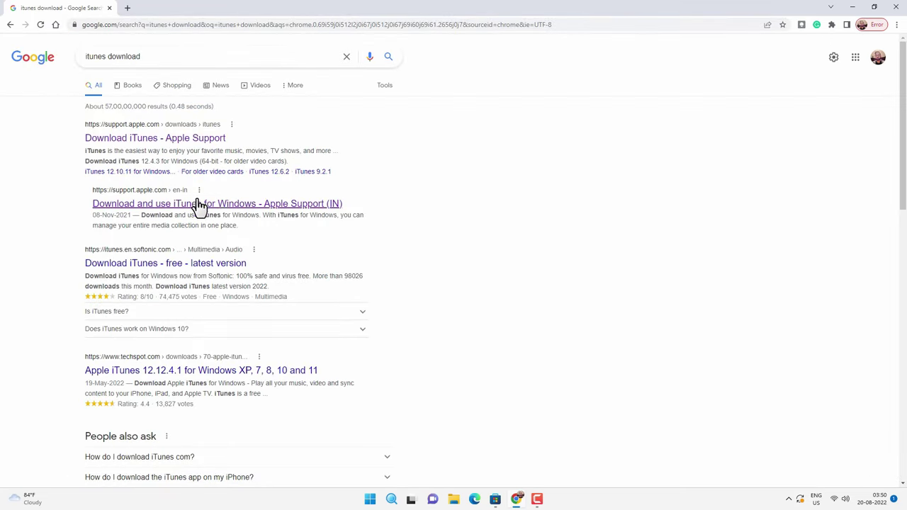
- Open Apple's iTunes for Windows page in a new tab, start the 64-bit installer download, then cancel it
right_click(258, 213)
click(287, 216)
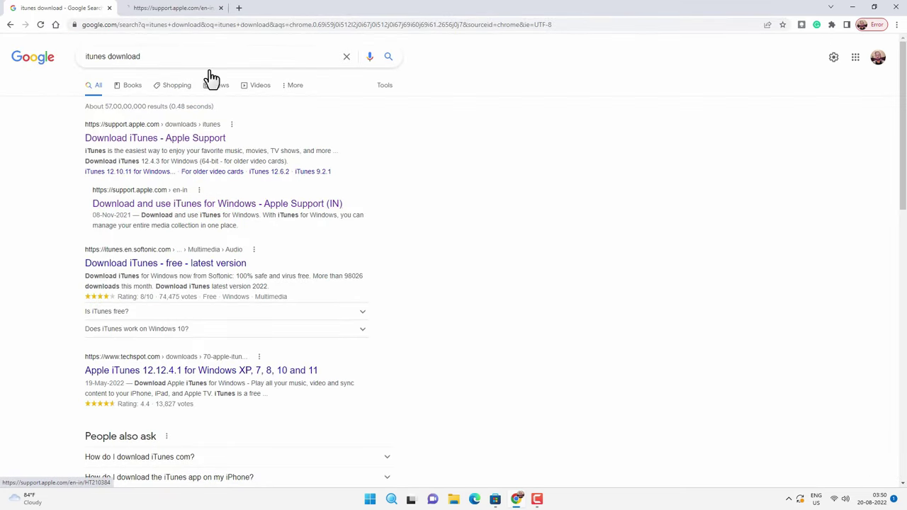
click(168, 8)
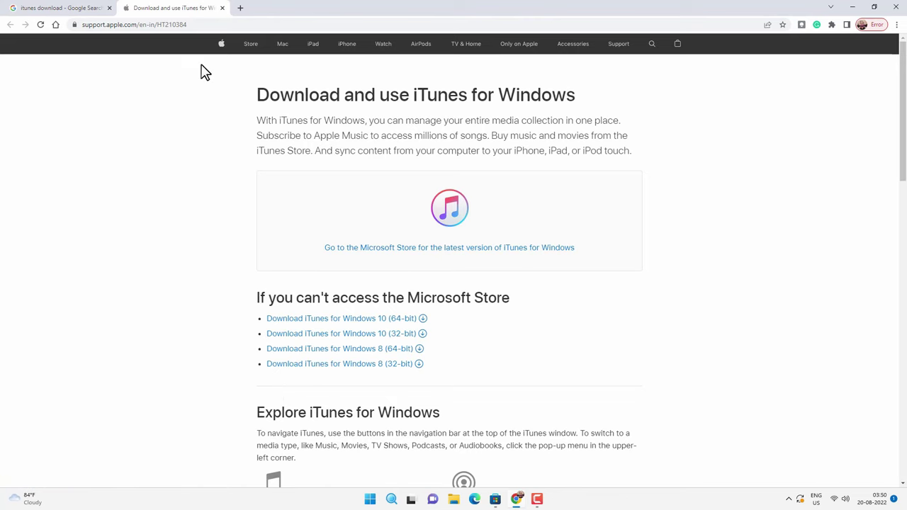
click(376, 321)
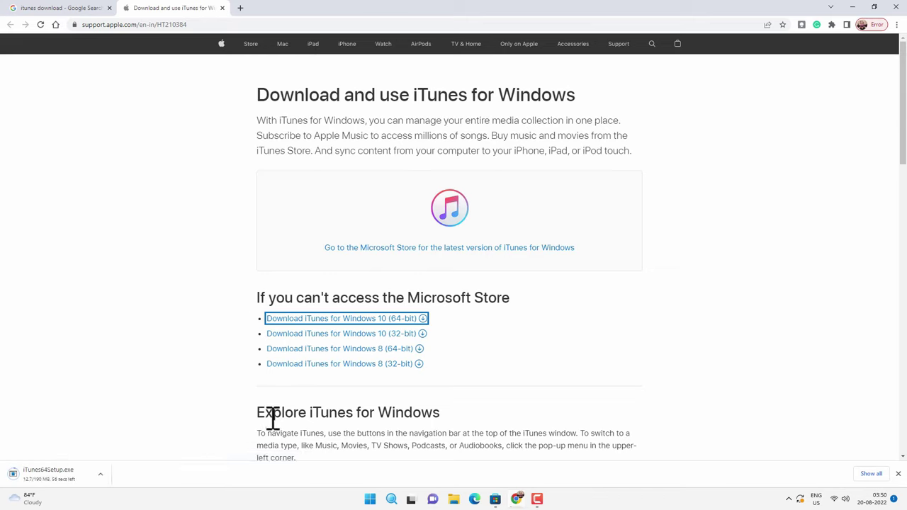
click(100, 473)
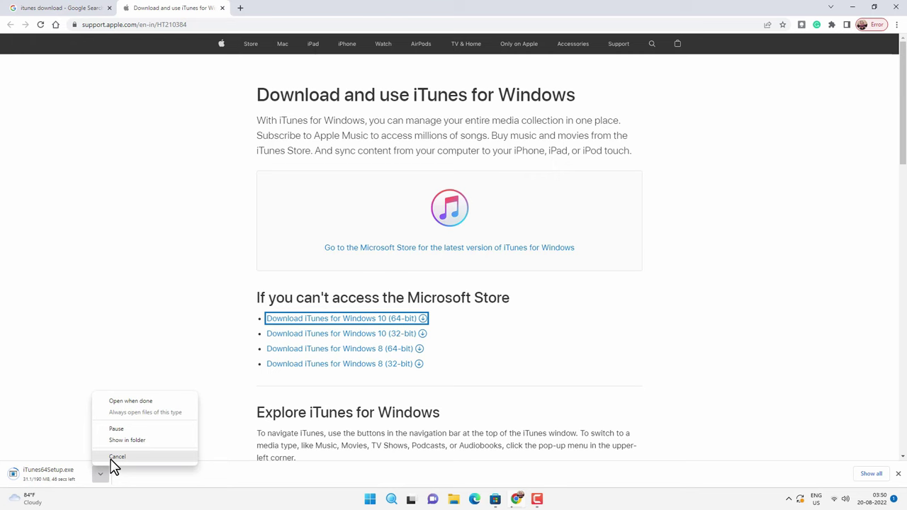
click(112, 458)
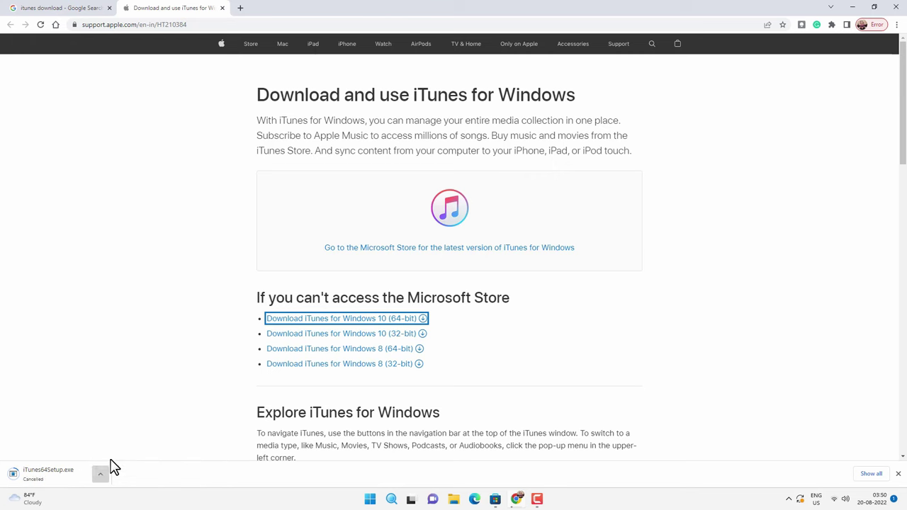
- Close Chrome and launch iTunes from Windows search
click(895, 7)
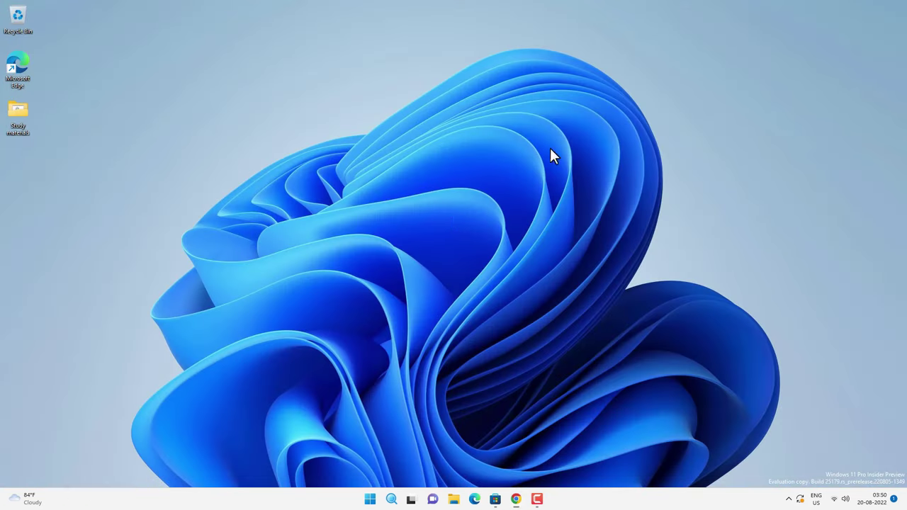
click(393, 499)
text(itun)
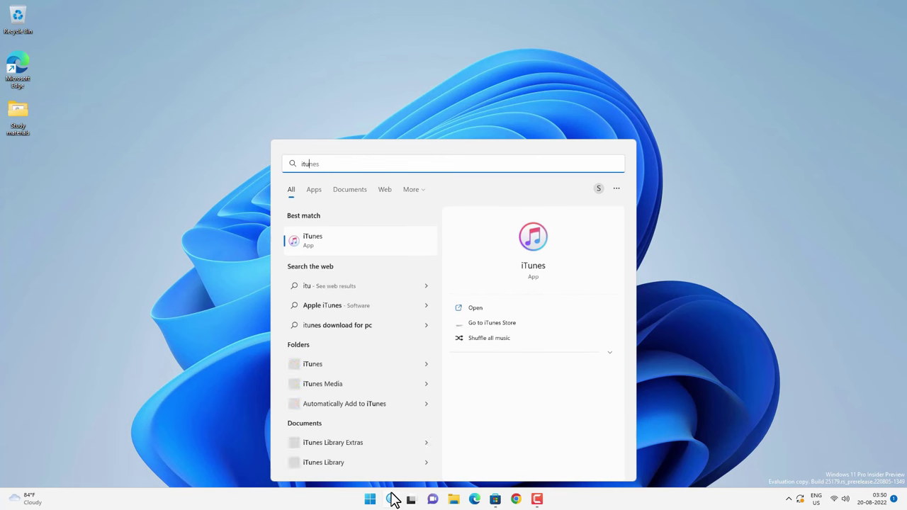
click(326, 243)
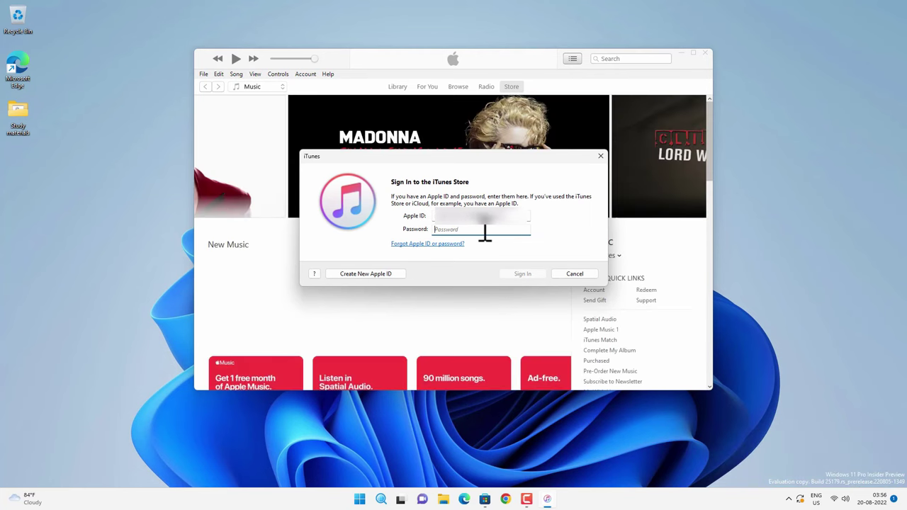
- Sign in to the iTunes Store with the Apple ID password and the verification code
key(ctrl+v)
key(Return)
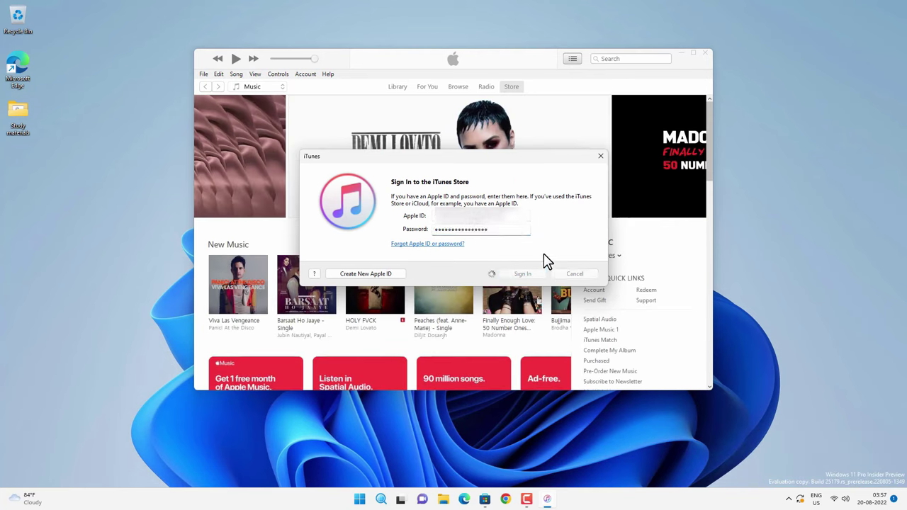
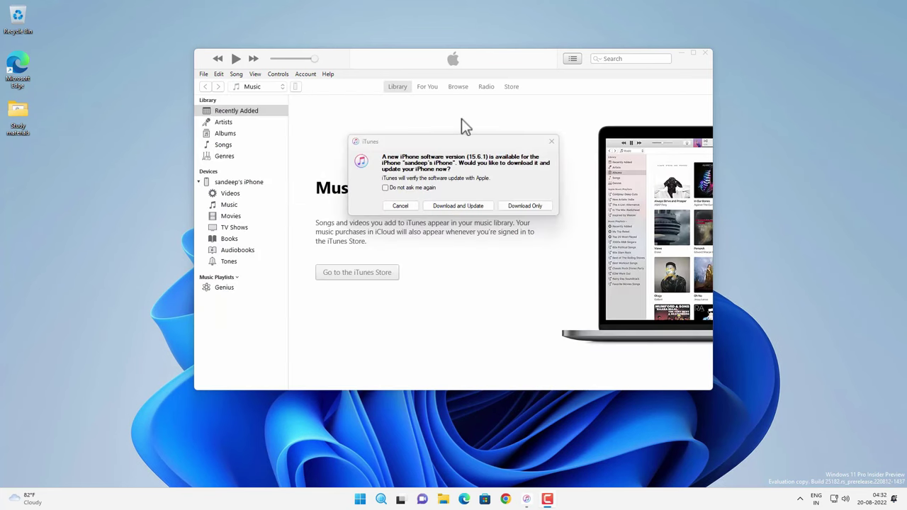
- Dismiss the iOS 15.6.1 software update offer
click(552, 142)
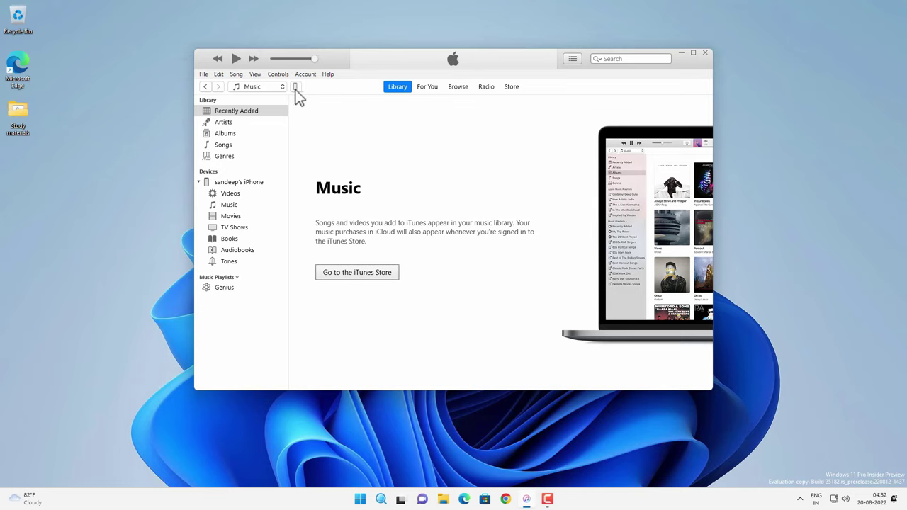
- Open the iPhone 13 Pro Max's Summary page from the device button
click(295, 88)
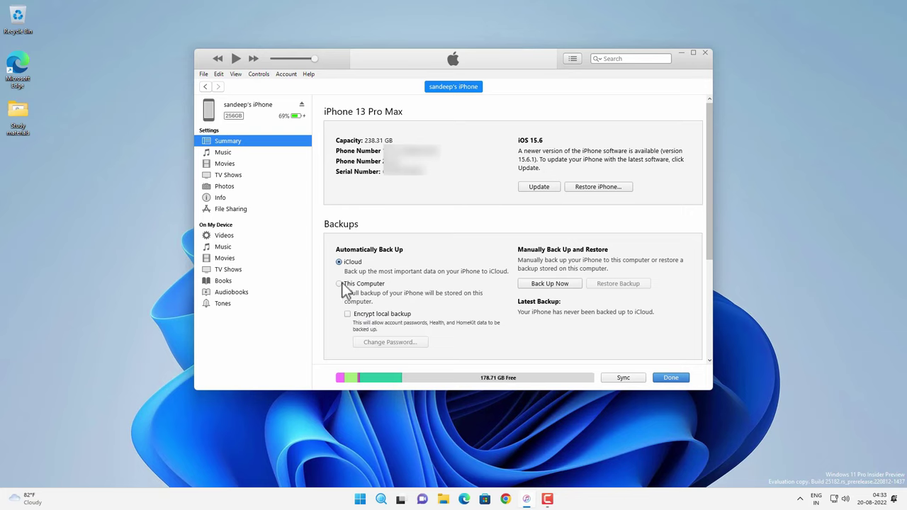
click(203, 74)
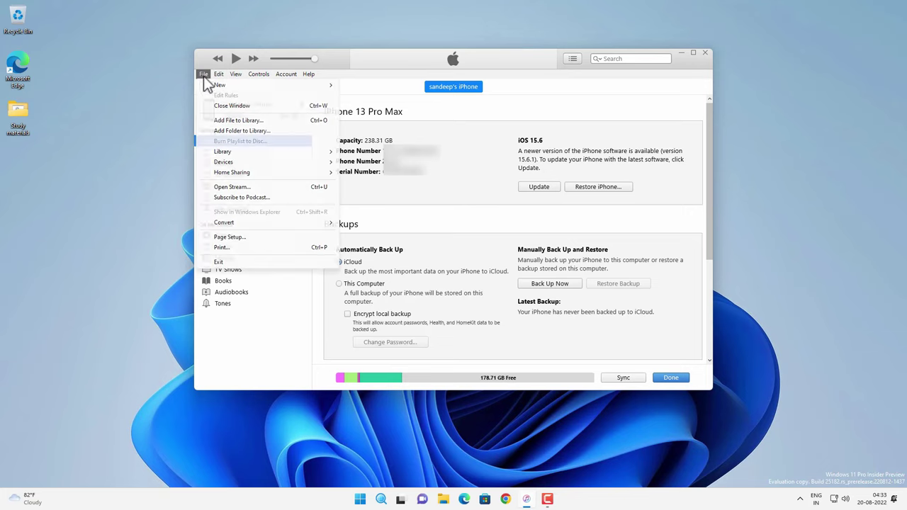
mouse_move(243, 162)
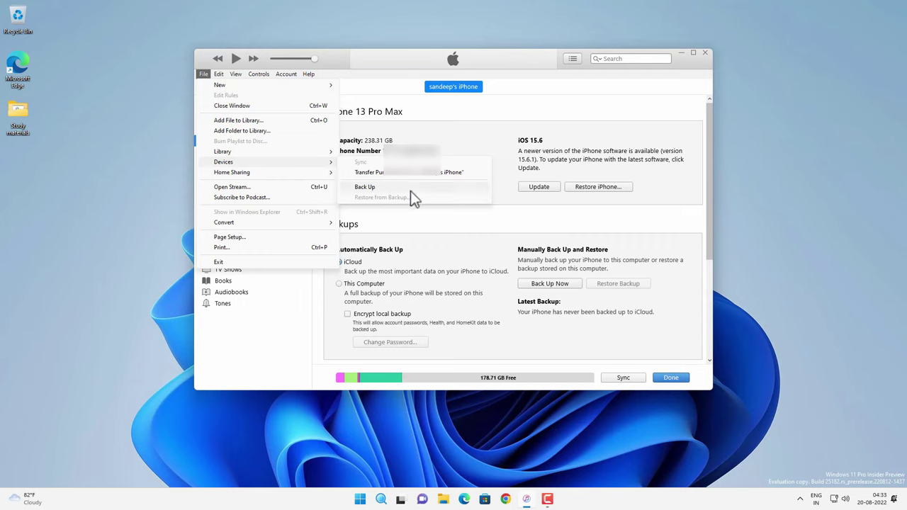
click(403, 240)
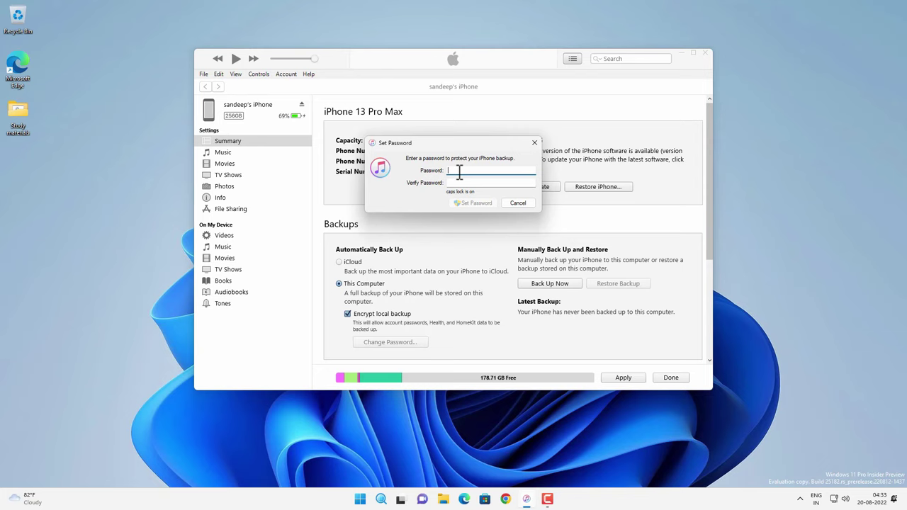
- Enter and verify the local backup encryption password, then confirm it
text(••••••••••)
key(Tab)
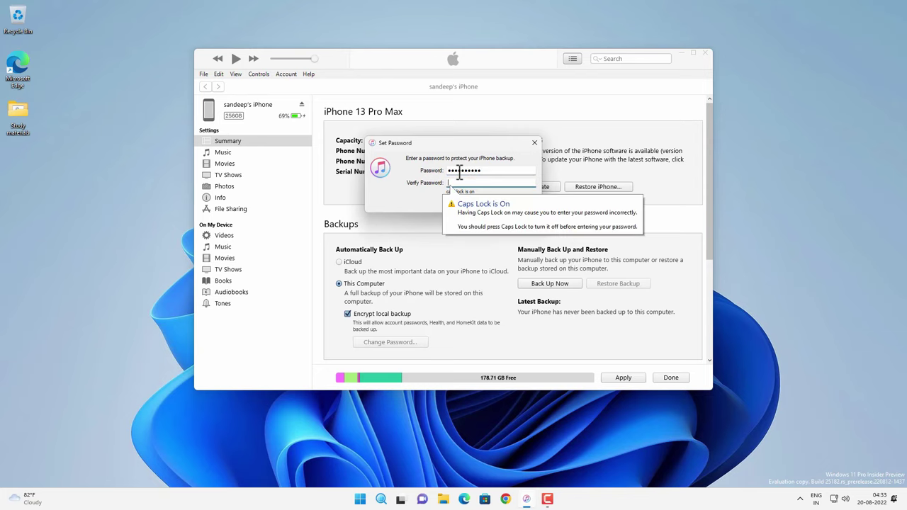
text(••••••••••)
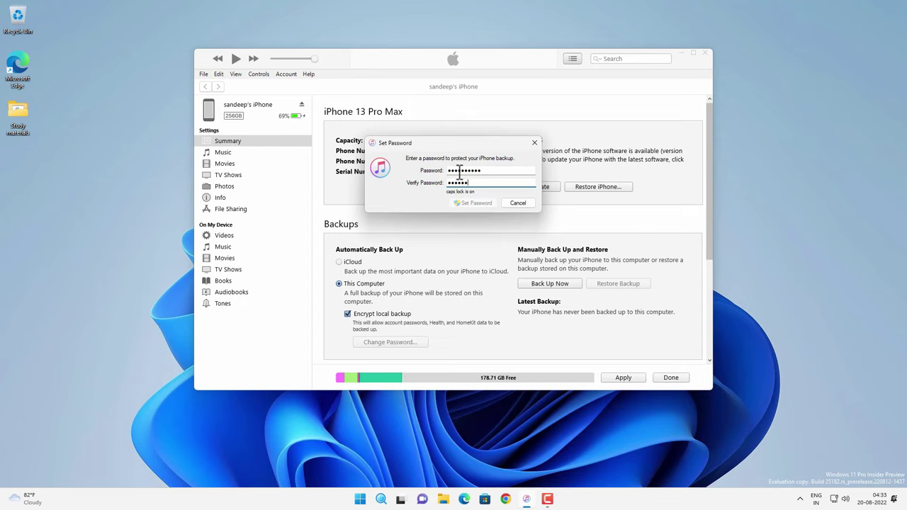
click(470, 202)
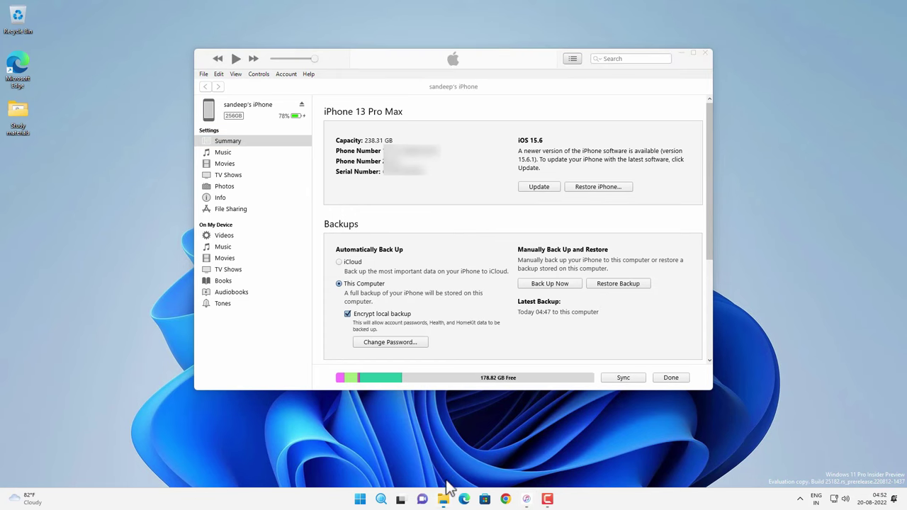
- In File Explorer, go to C:\Users\profile\Apple\MobileSync\Backup and open the iPhone's backup folder
click(443, 498)
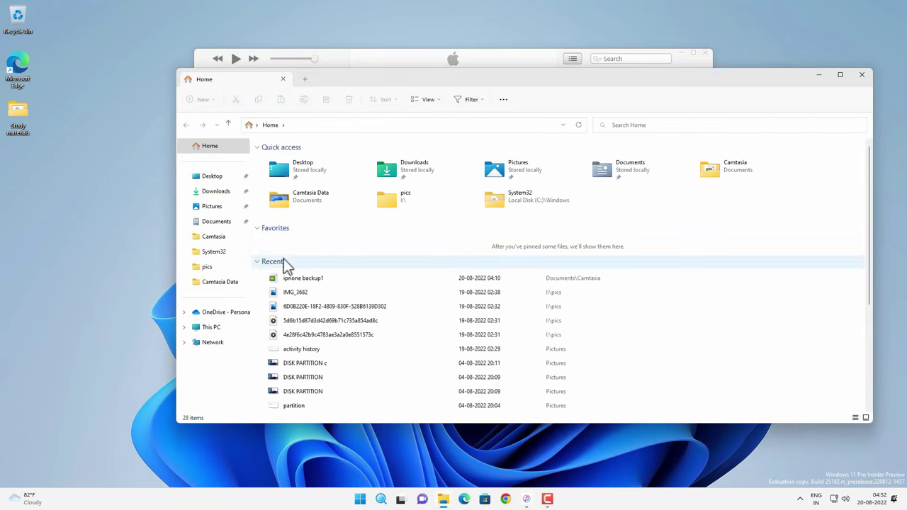
click(210, 328)
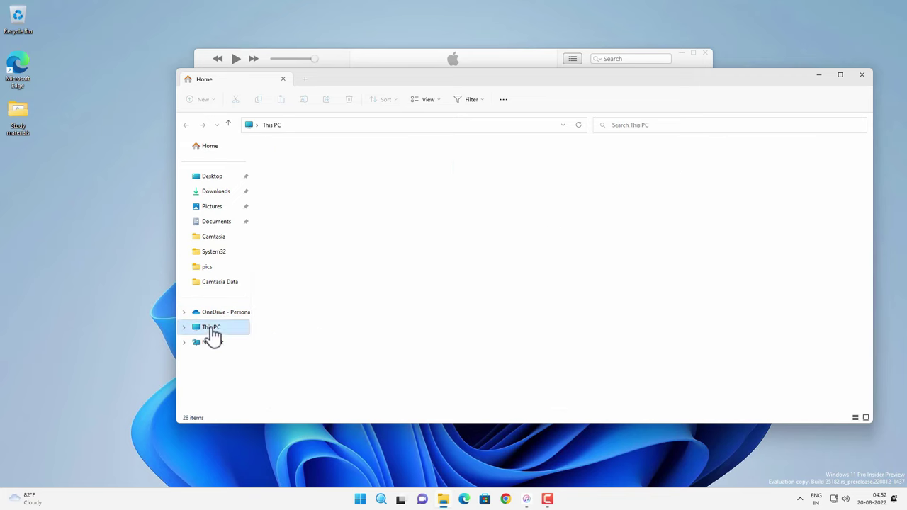
double_click(439, 166)
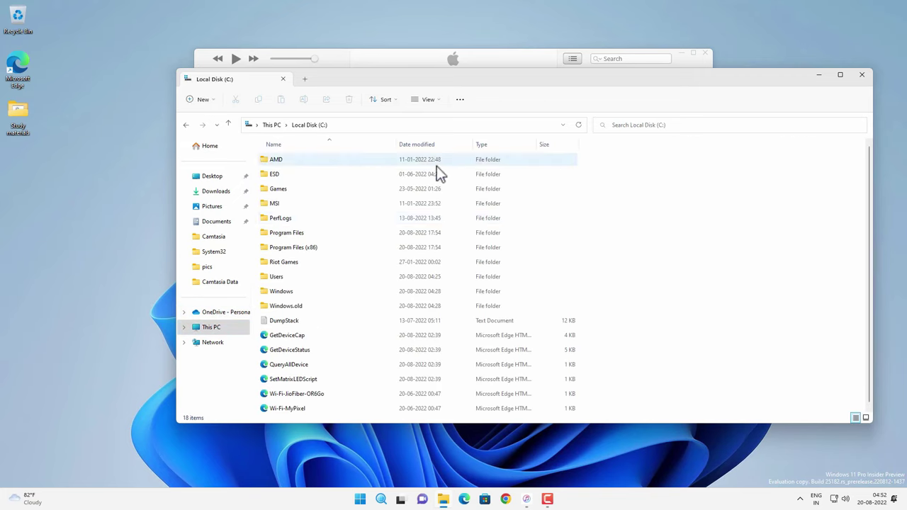
click(312, 278)
double_click(312, 280)
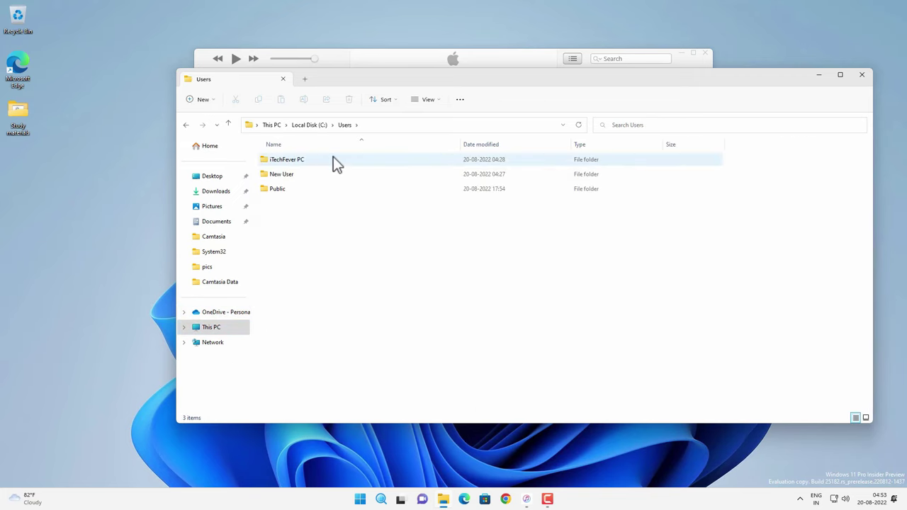
double_click(313, 161)
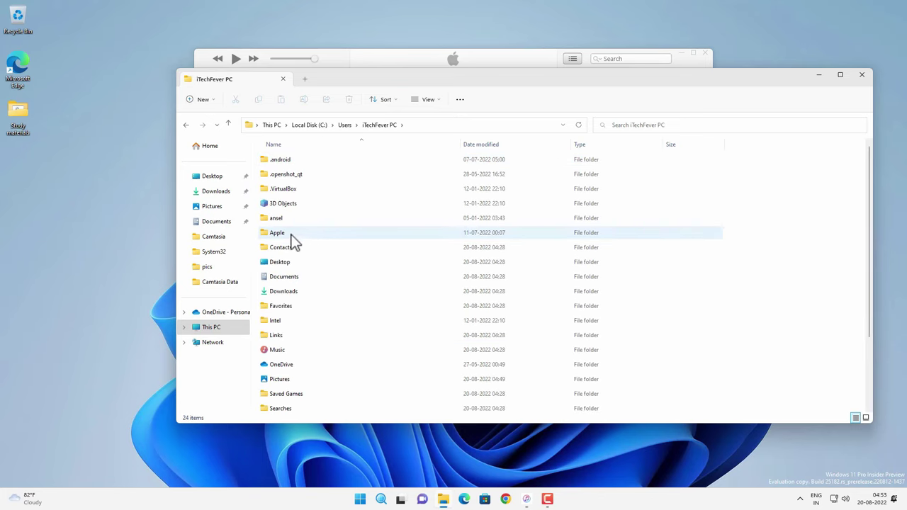
double_click(290, 233)
double_click(305, 163)
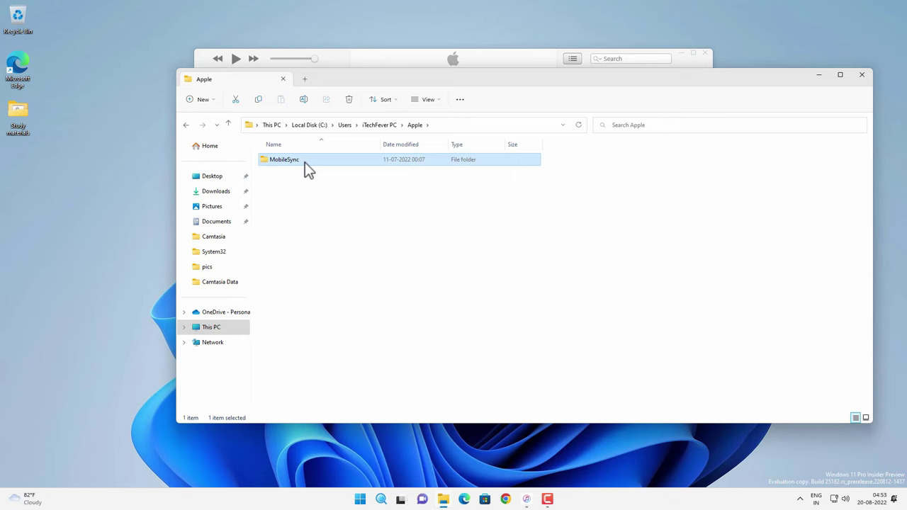
click(305, 162)
double_click(305, 161)
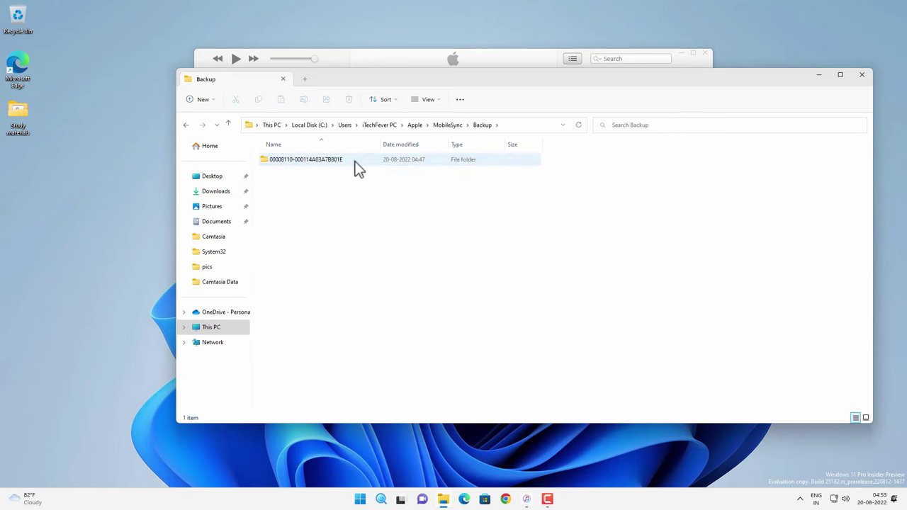
double_click(329, 169)
- Browse the backup files, including the f7 folder, then return to the Apple folder
scroll(371, 290, down, 18)
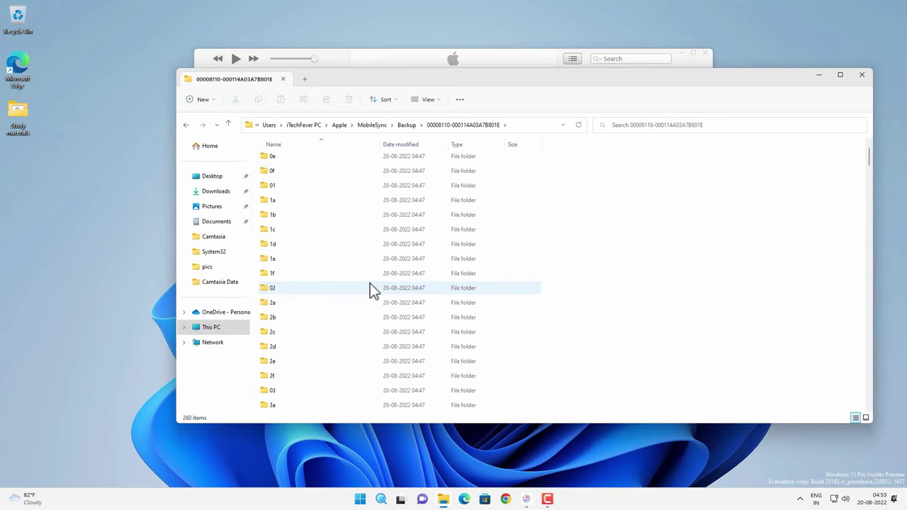
scroll(866, 207, down, 2)
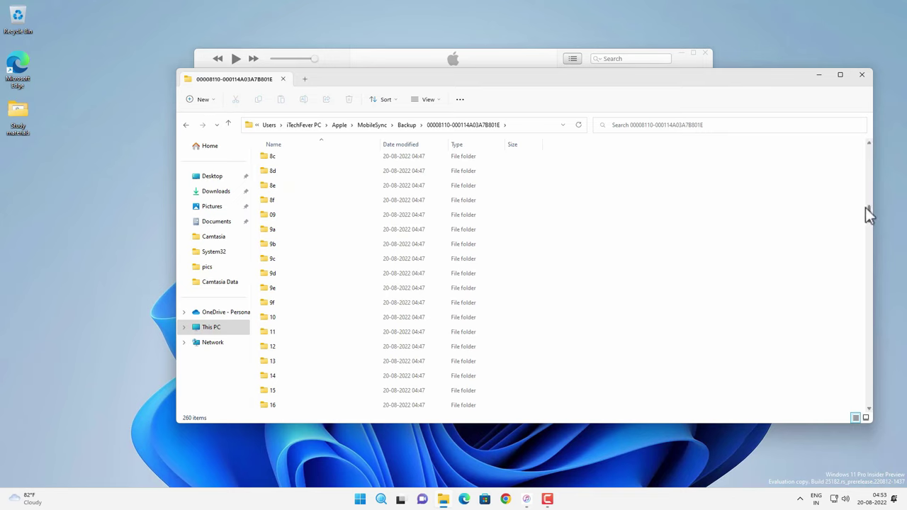
drag(870, 219, 867, 397)
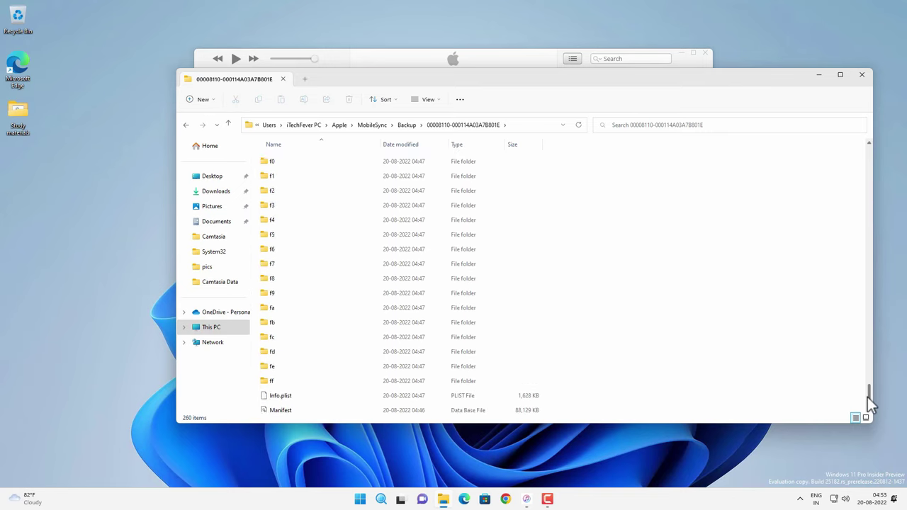
double_click(418, 246)
scroll(341, 305, down, 9)
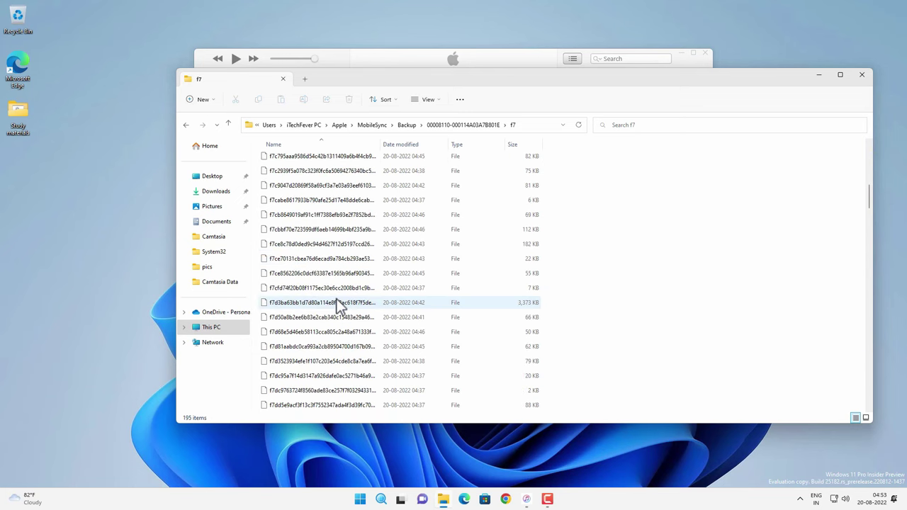
scroll(844, 250, down, 6)
drag(870, 219, 870, 106)
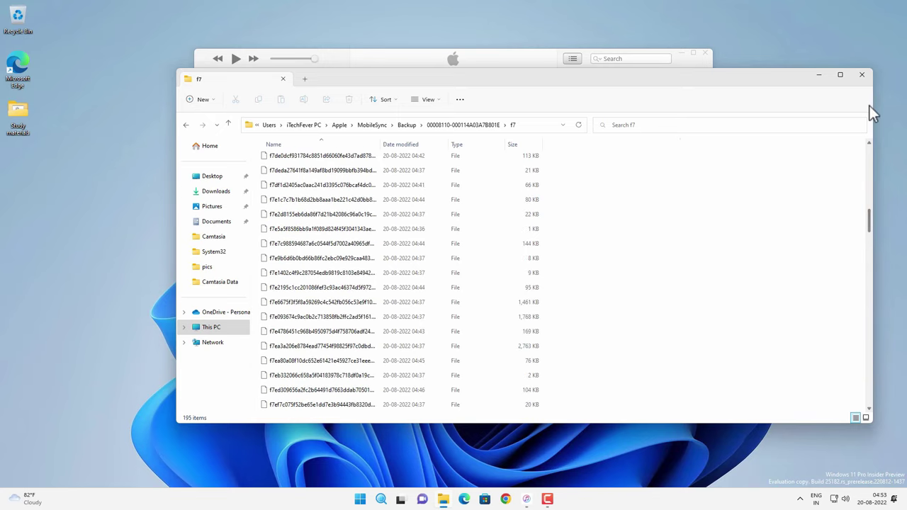
click(339, 126)
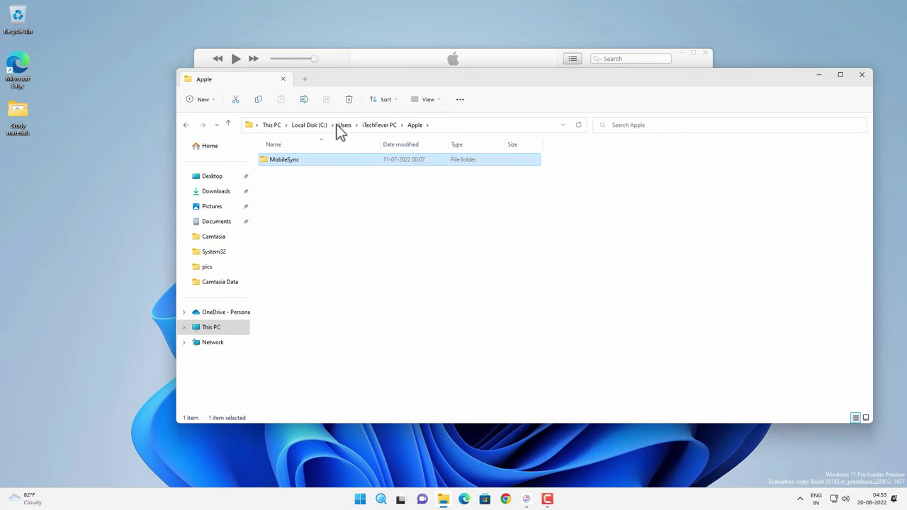
- Close File Explorer, then check the iPhone backup in iTunes' Devices Preferences and close the dialog
click(862, 75)
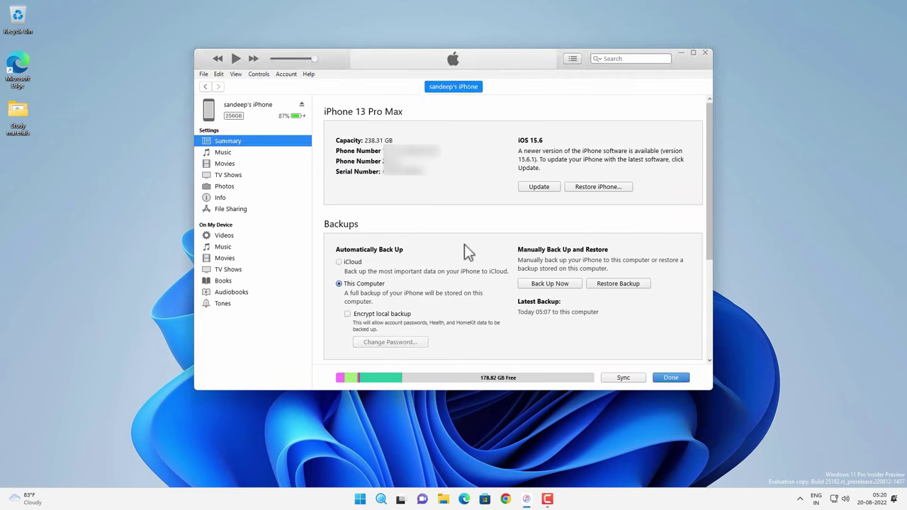
click(220, 74)
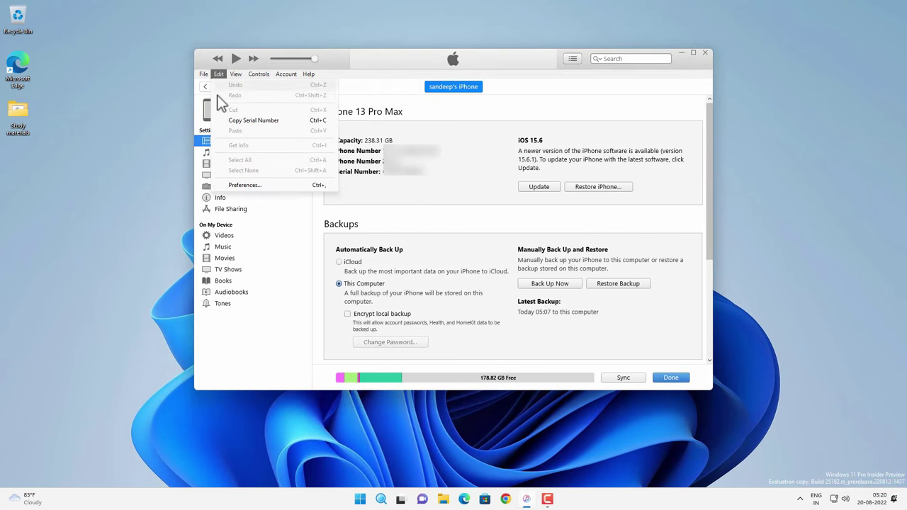
click(248, 184)
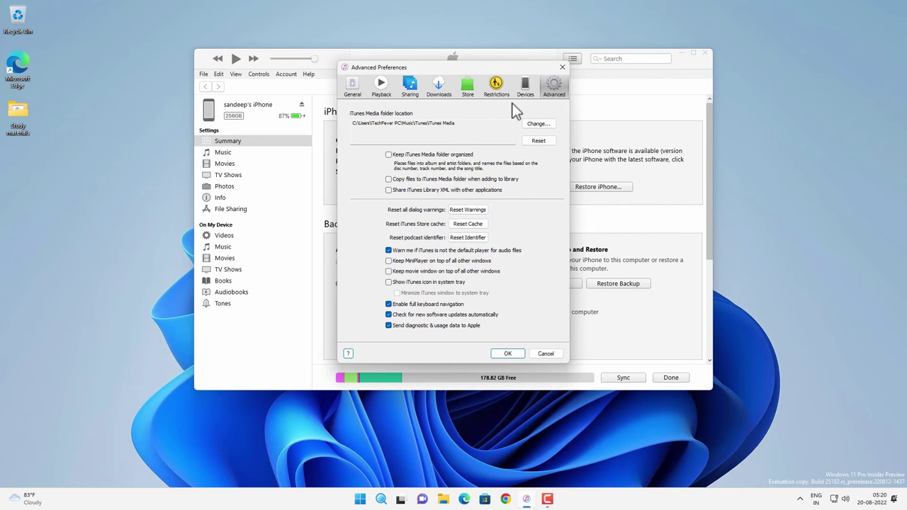
click(525, 88)
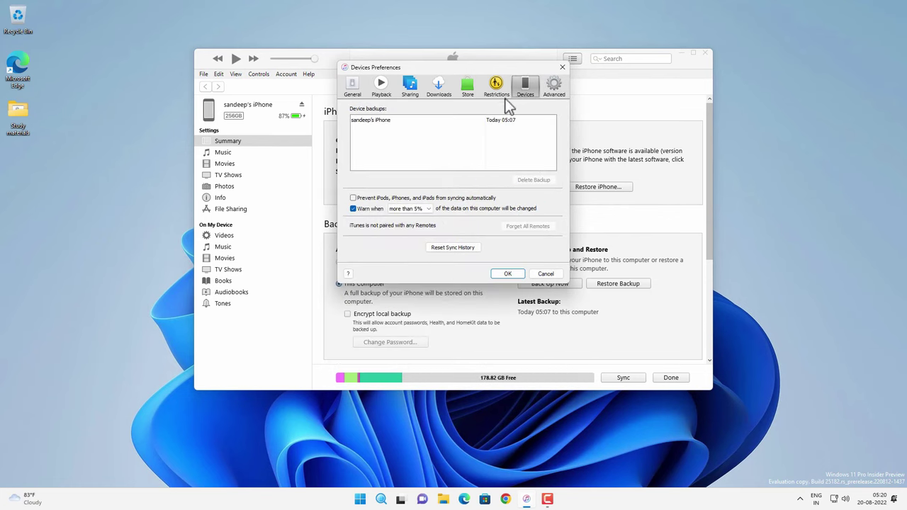
click(379, 120)
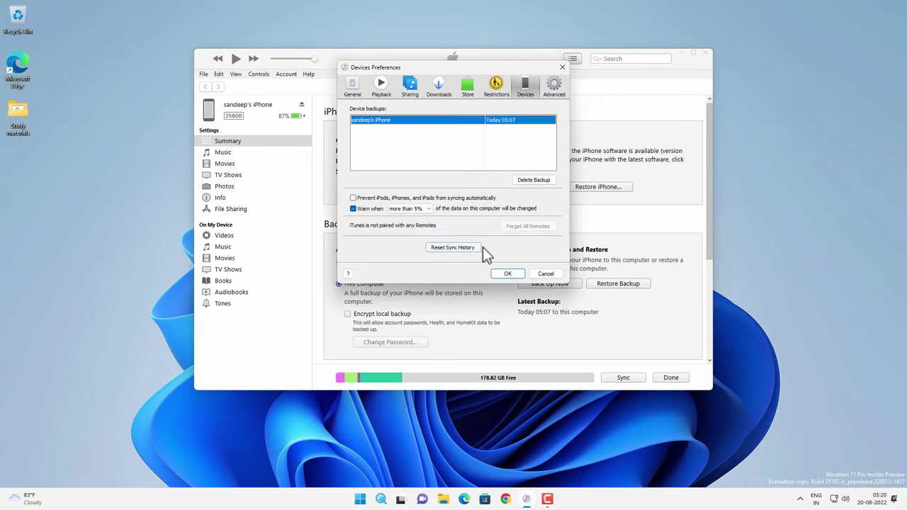
key(Tab)
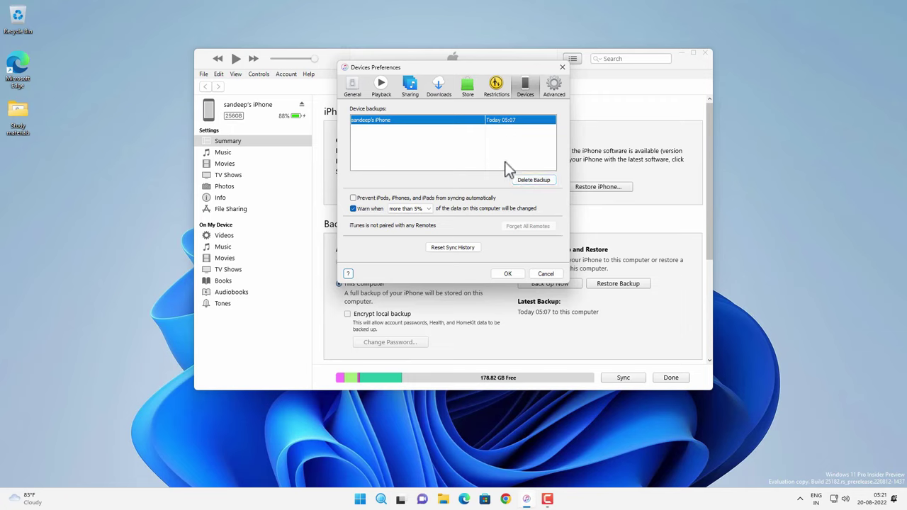
click(508, 274)
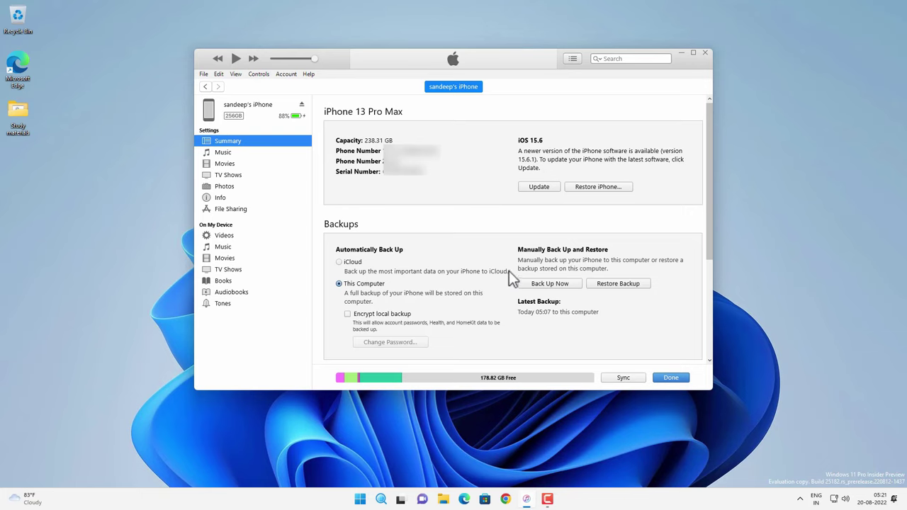
- Finish with the iPhone Summary page and close iTunes
click(680, 378)
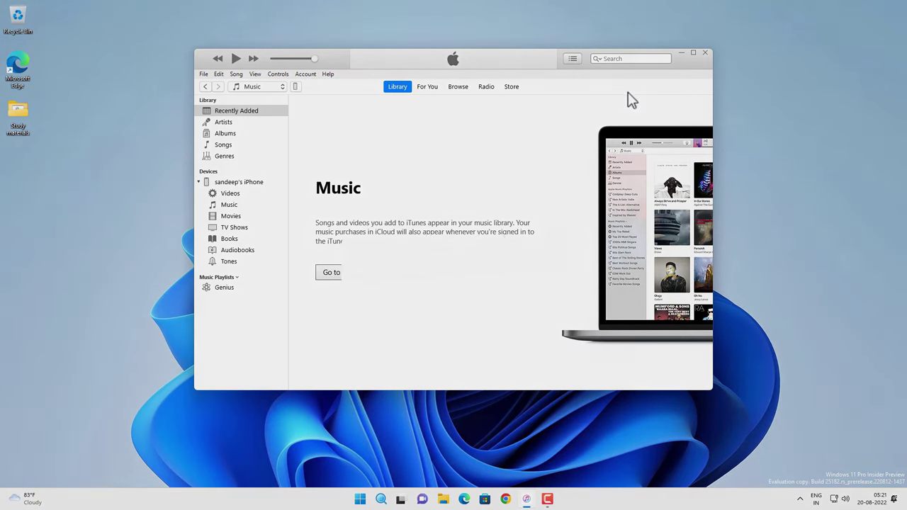
click(705, 51)
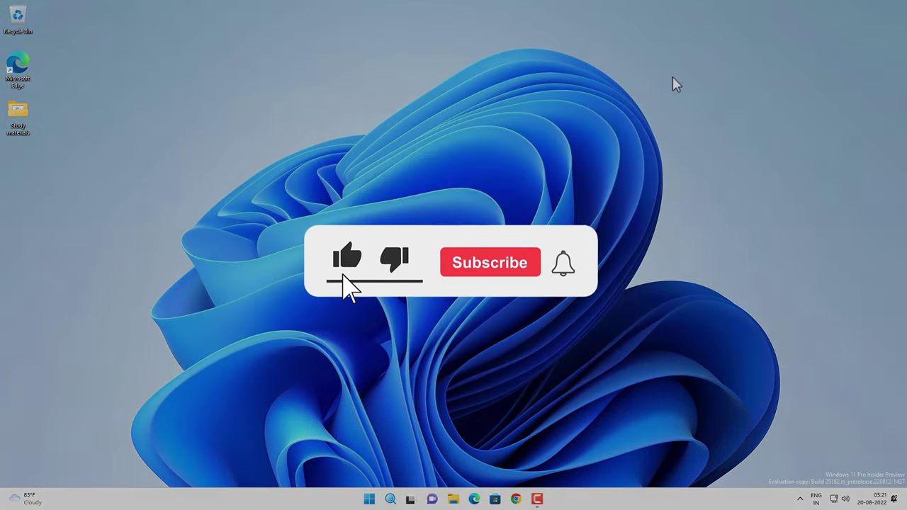